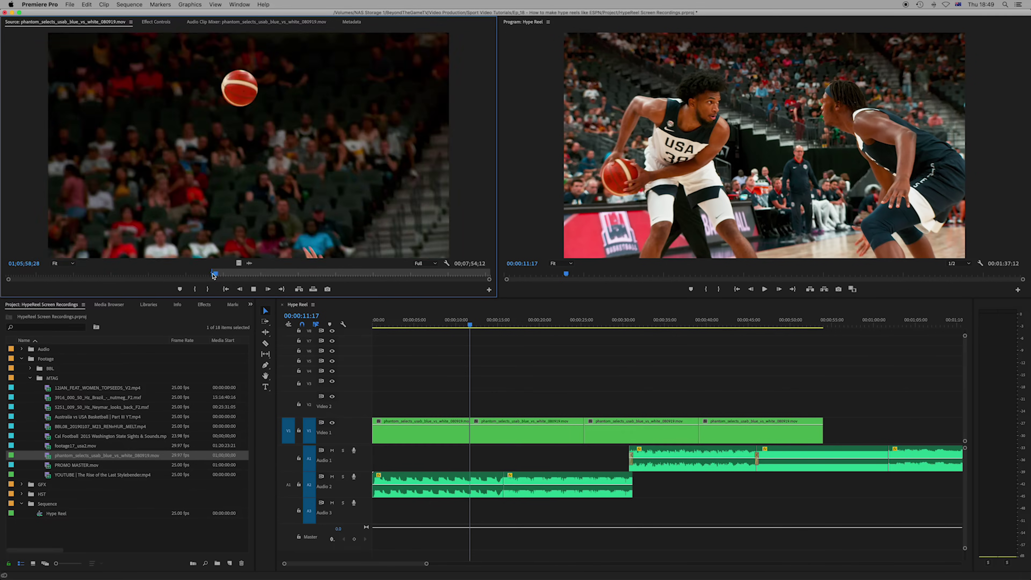
Mark two selections in phantom_selects_usab_blue_vs_white_080919.mov and overwrite each into the Hype Reel sequence
key(o)
key(period)
key(backslash)
key(i)
key(o)
key(period)
Mark three more selections further along the phantom_selects source footage, overwrite them into the Hype Reel sequence, and scrub the timeline
drag(224, 276, 272, 276)
key(i)
key(o)
key(period)
key(i)
key(o)
key(period)
key(i)
key(o)
key(period)
drag(410, 324, 578, 325)
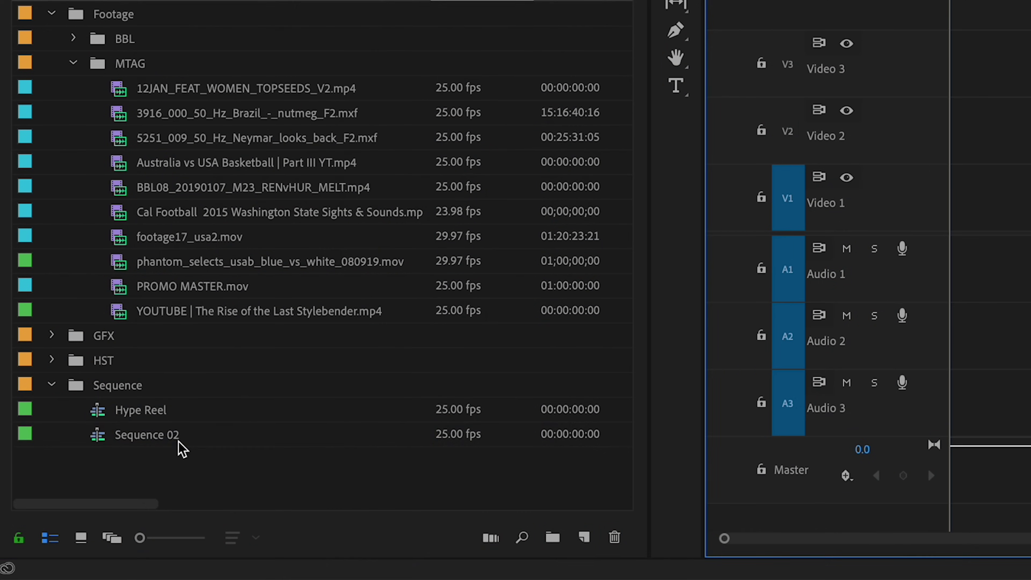
Rename Sequence 02 as Footage Dump
click(180, 445)
click(180, 444)
text(Footage Dump)
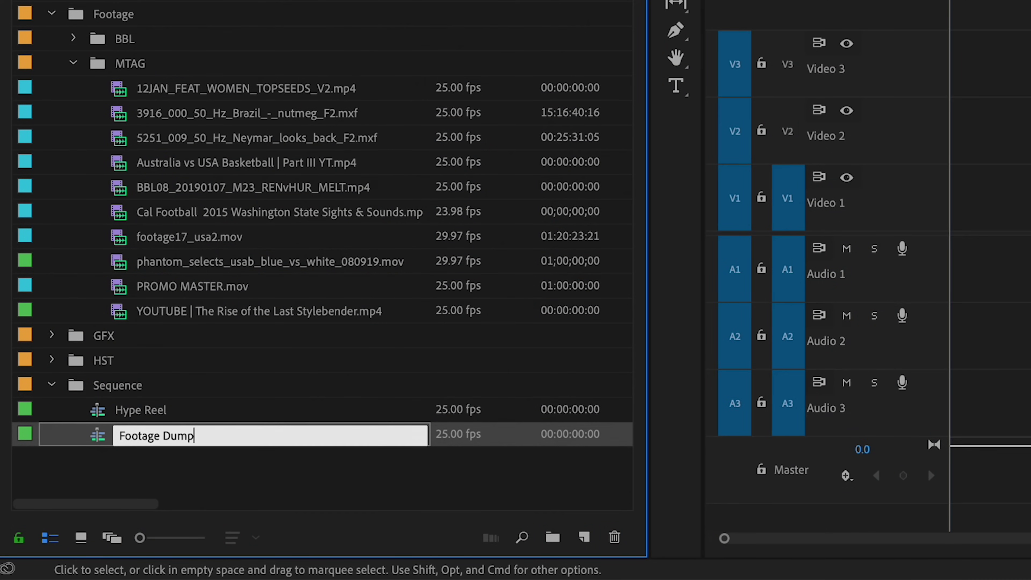
key(Return)
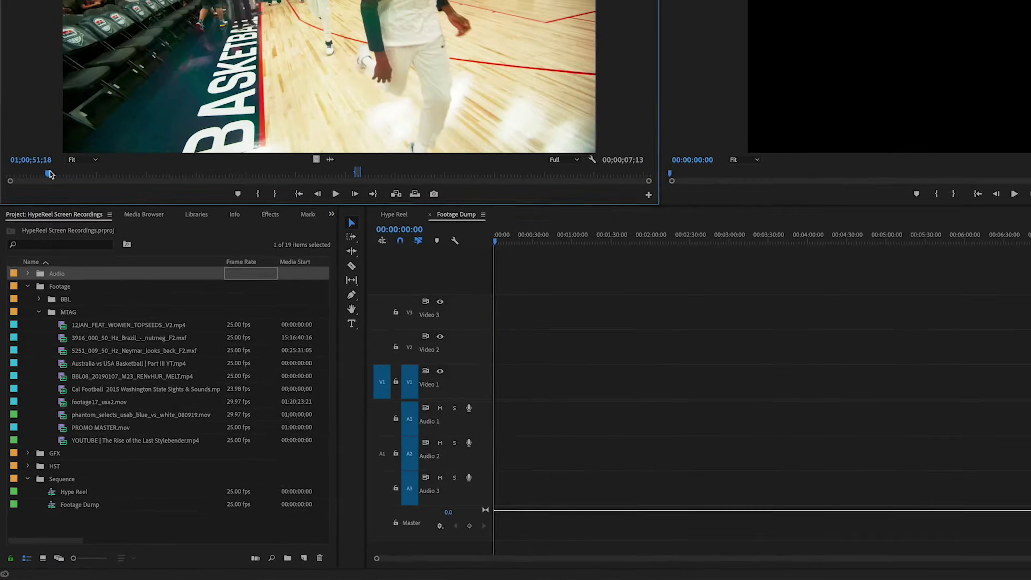
Review the early part of the phantom_selects footage and overwrite selections from it into the Footage Dump sequence
click(66, 275)
key(l)
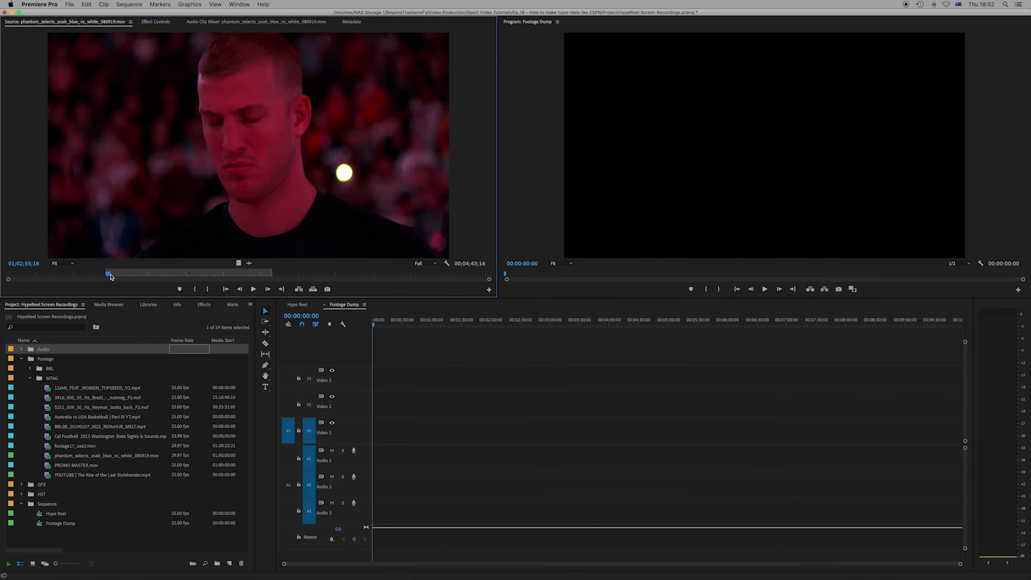
key(period)
key(period)
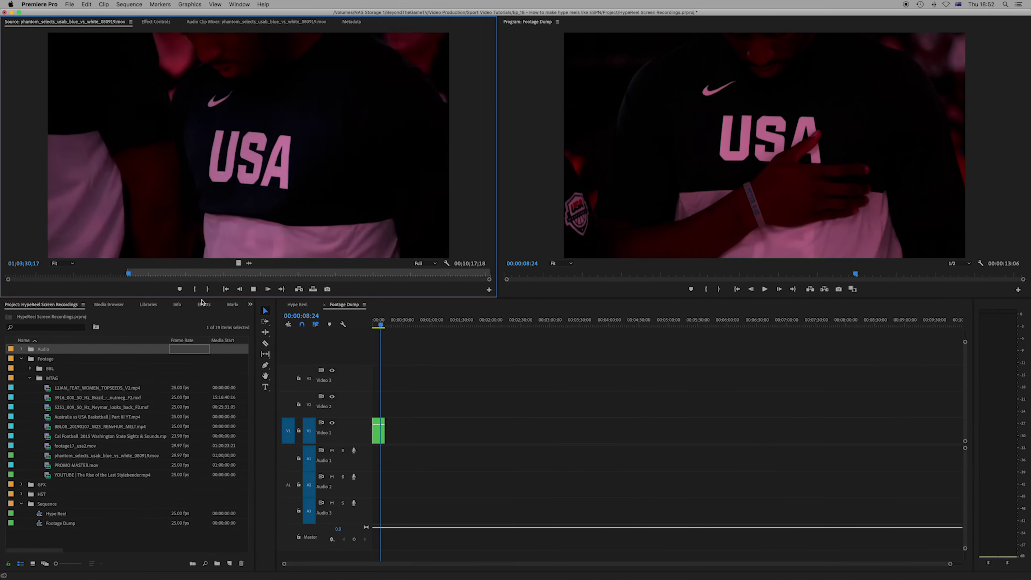
Find another selection further along the phantom_selects footage, add its video to Video 1 of Footage Dump, and keep reviewing the source
click(147, 274)
drag(147, 275, 164, 274)
drag(243, 163, 384, 433)
key(l)
key(l)
key(l)
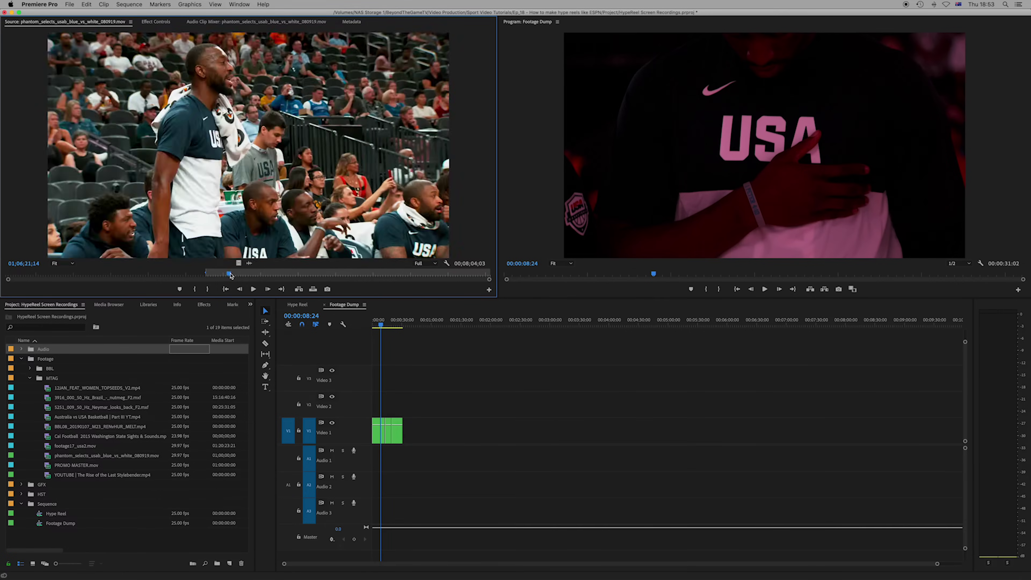
click(255, 275)
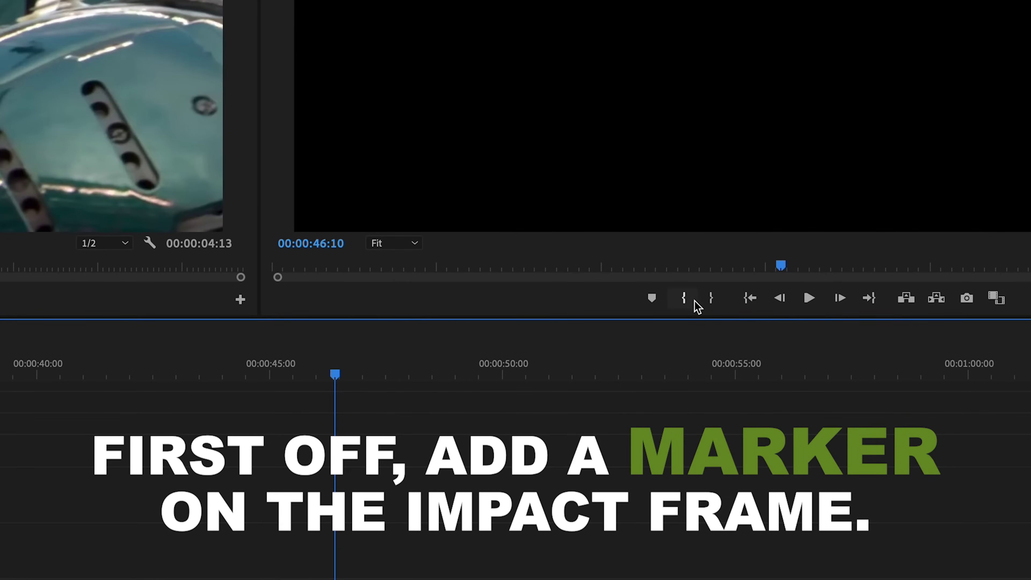
Add a sequence marker at 00:00:46:10 in Hype Reel and overwrite the NFL clip there, from its impact frame at 00:12:16:10 to 00:12:18:01
click(655, 299)
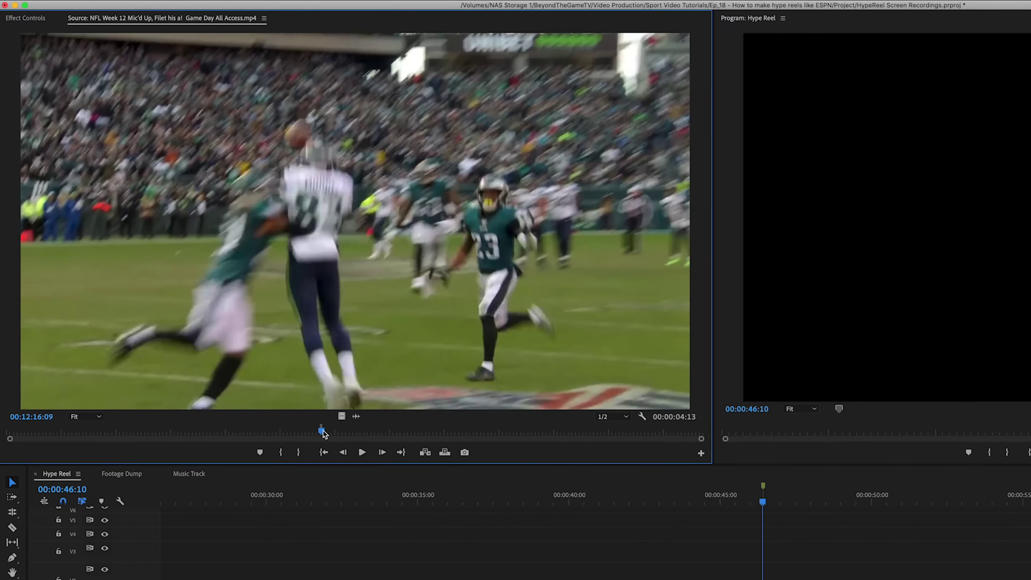
drag(338, 429, 323, 434)
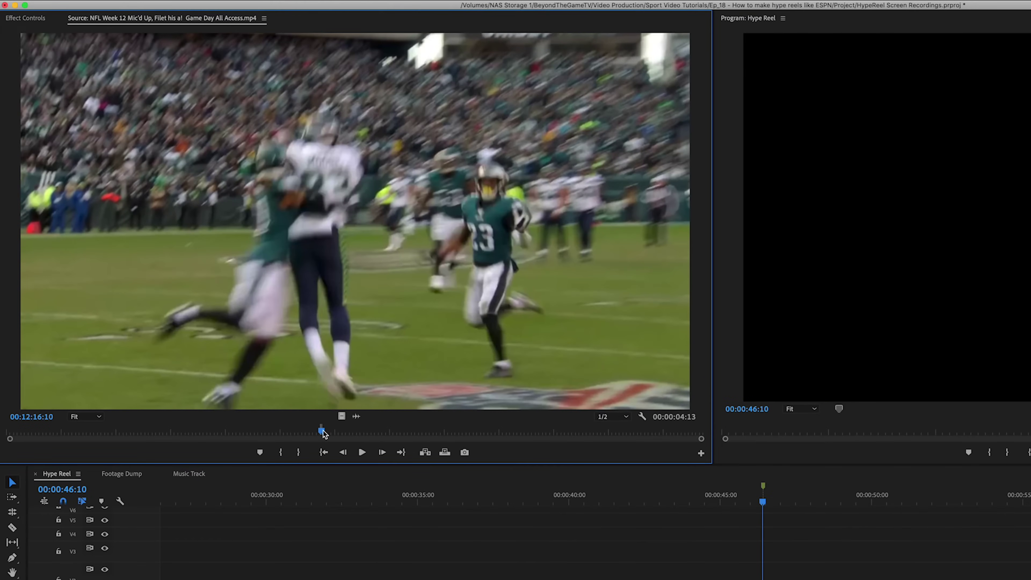
key(space)
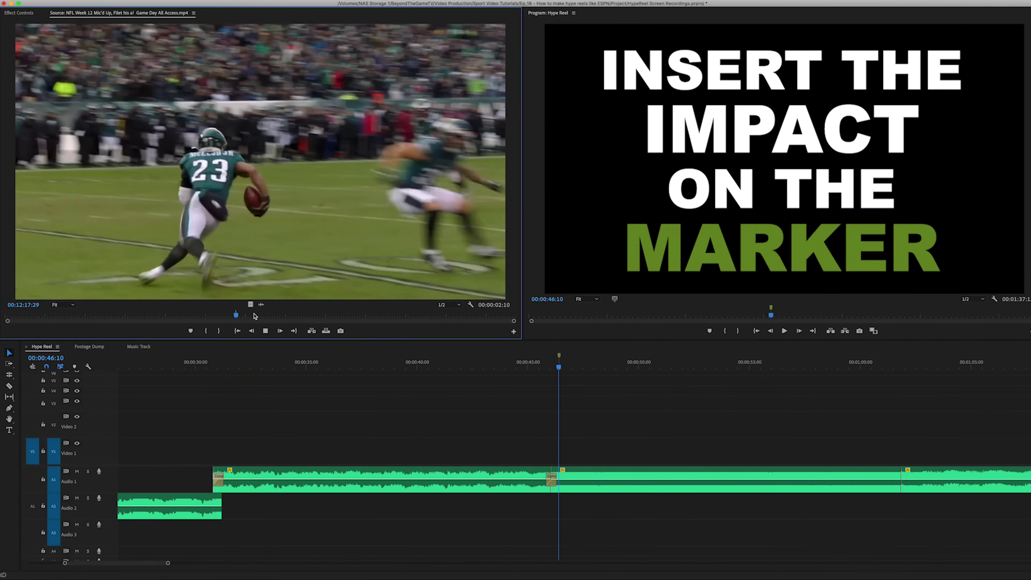
key(space)
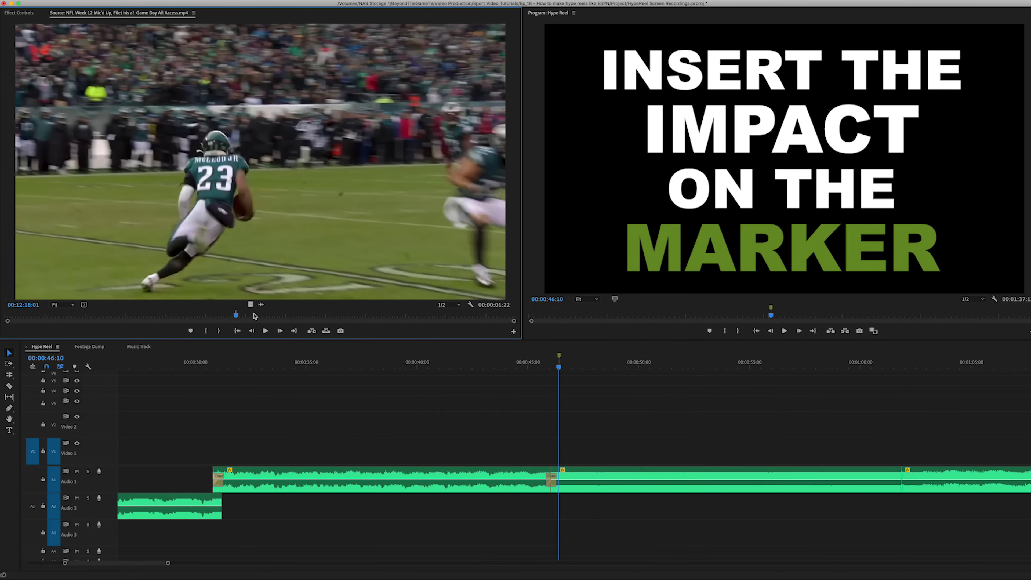
key(.)
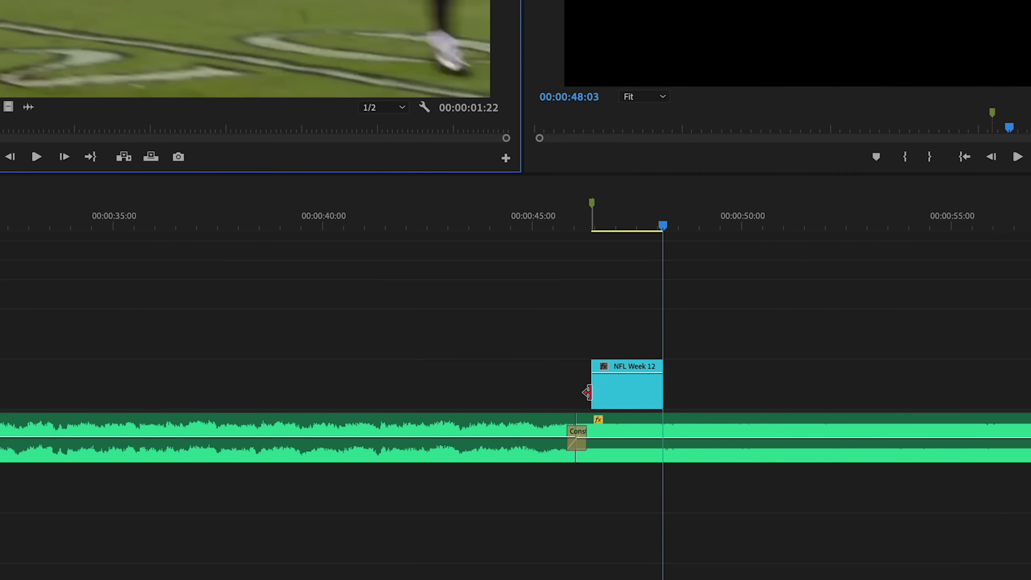
Extend the start of the NFL clip back to about 00:00:44 on the Hype Reel timeline and play it through the impact
drag(557, 456, 551, 455)
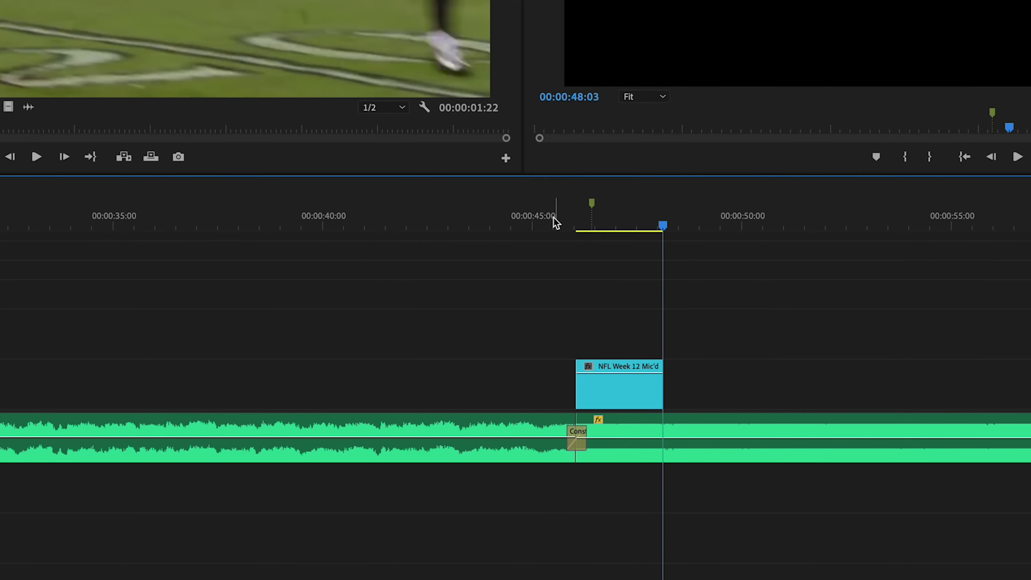
click(546, 226)
drag(571, 386, 513, 386)
click(523, 202)
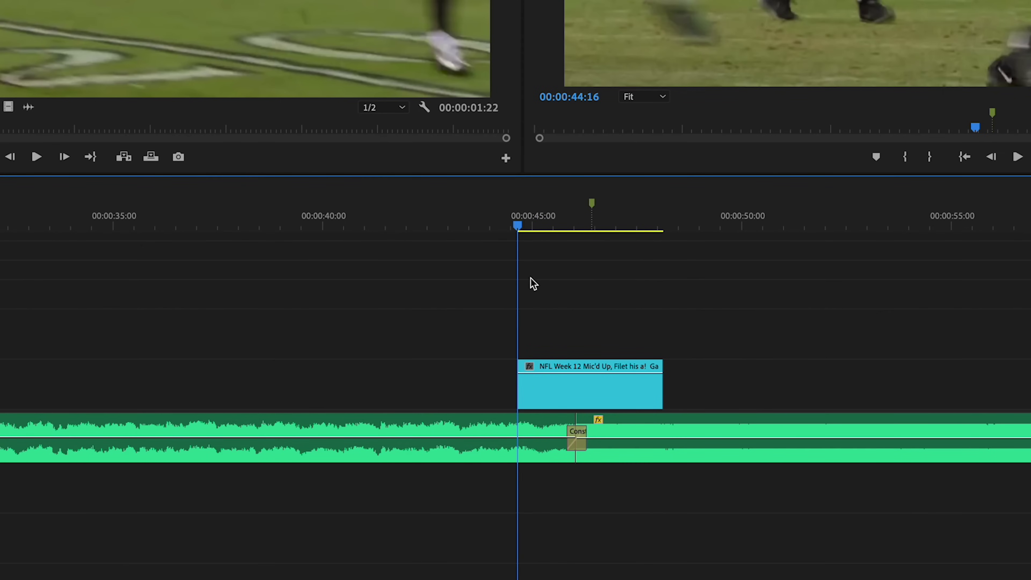
drag(513, 403, 489, 400)
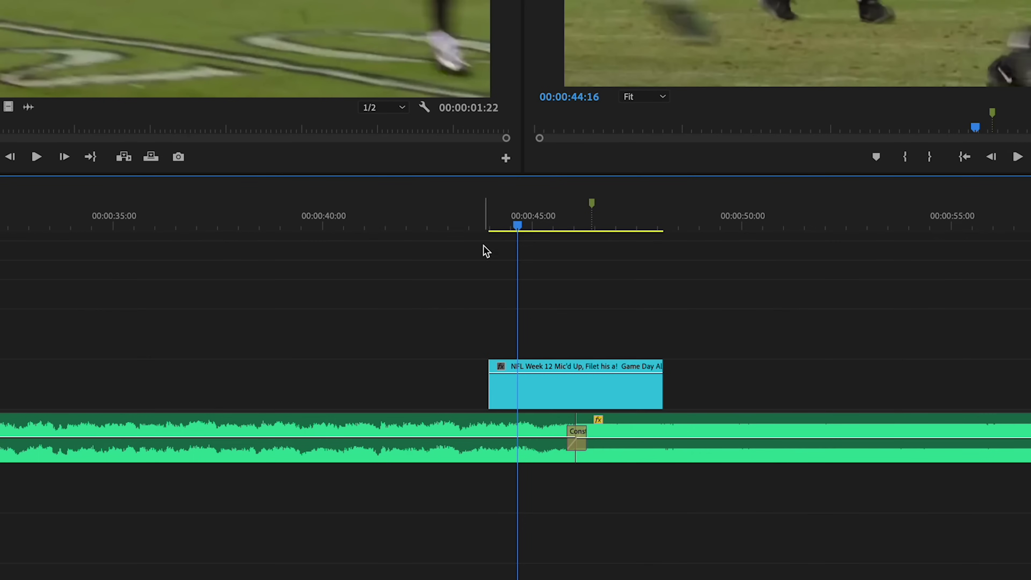
click(490, 222)
key(space)
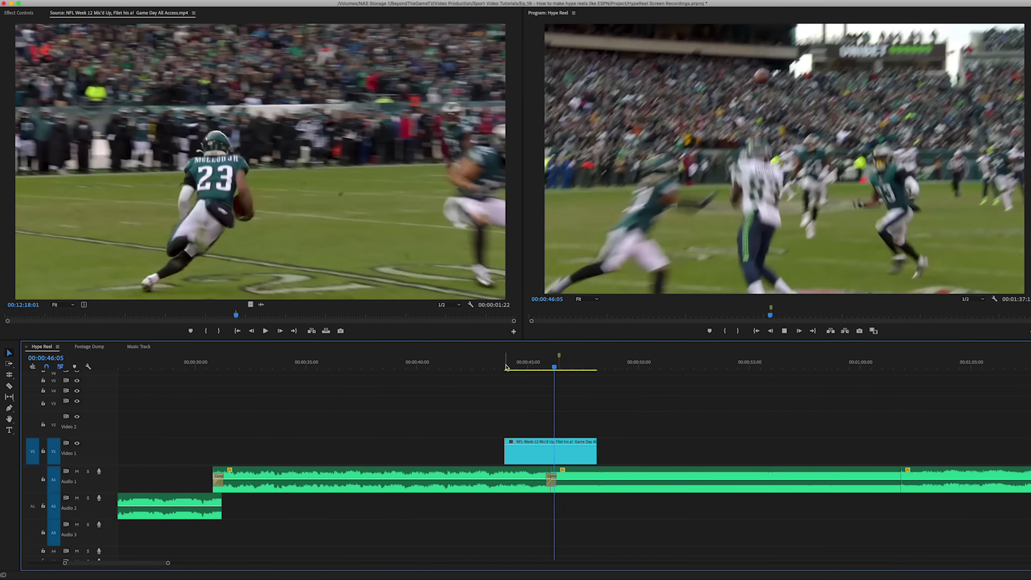
key(space)
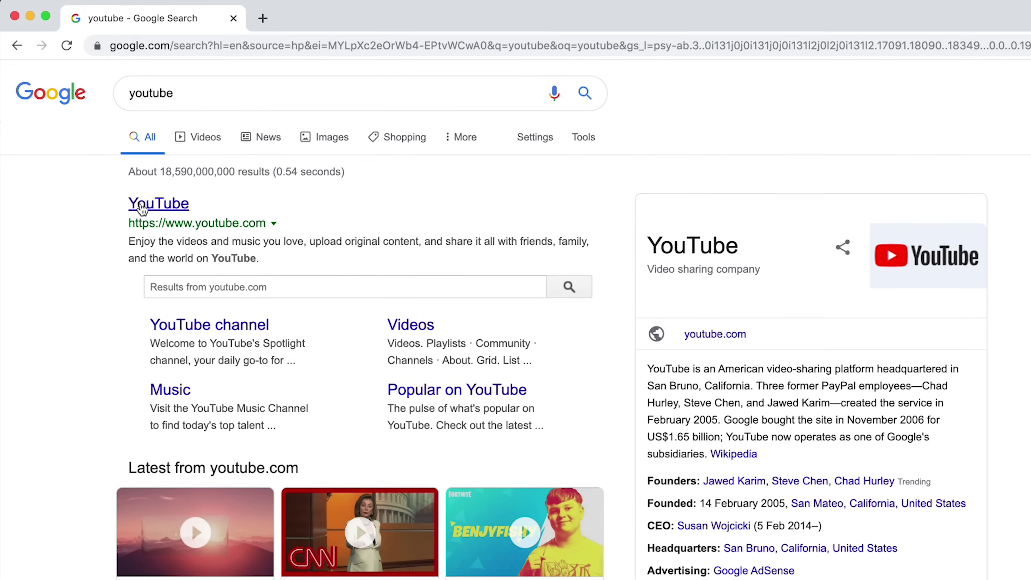
Open YouTube in the browser, search for "trailer impact sound effect" and open the "trailer hits sound effects" video
click(142, 208)
click(691, 82)
text(trailer impact sound effect)
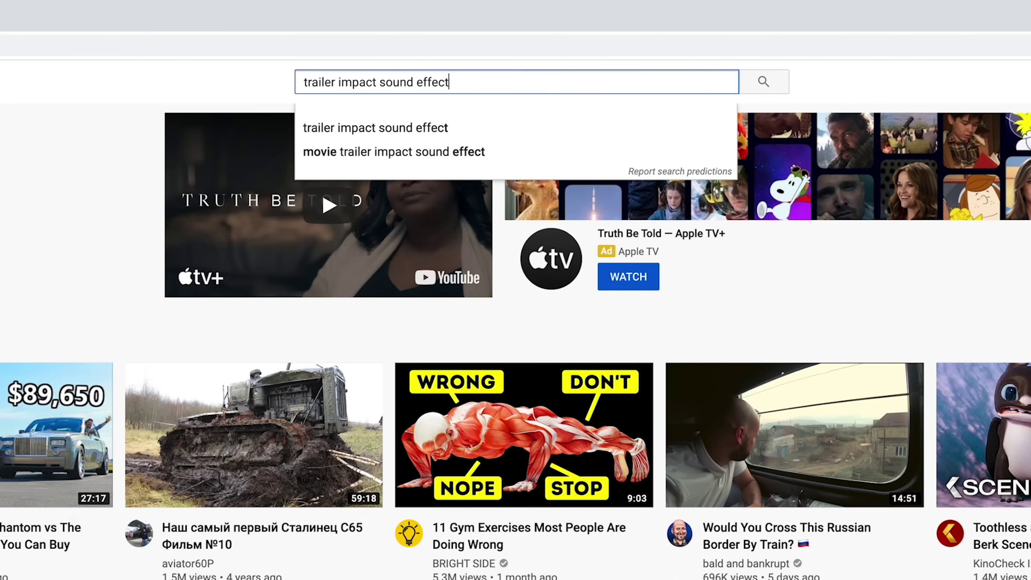
key(Return)
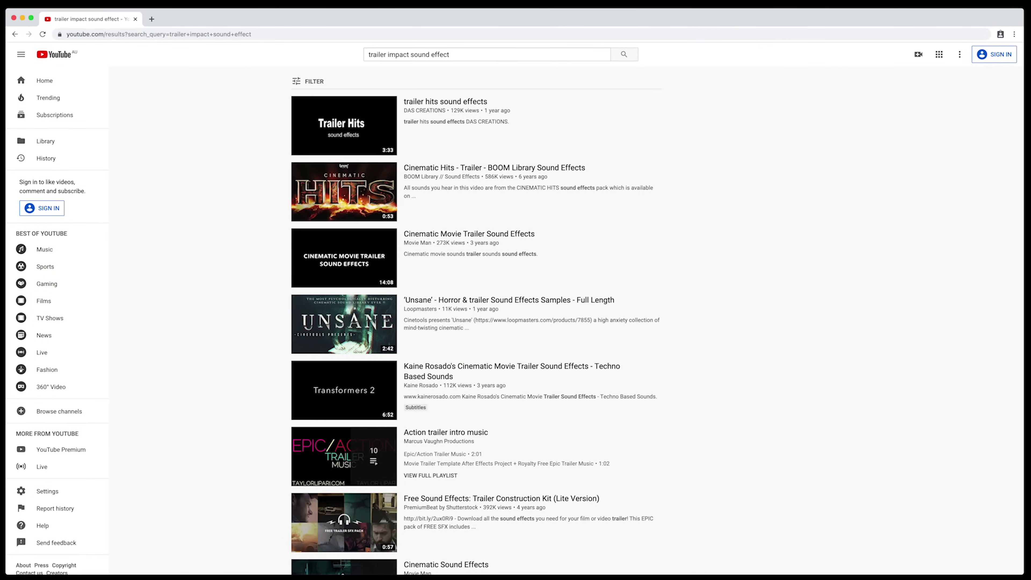
click(447, 102)
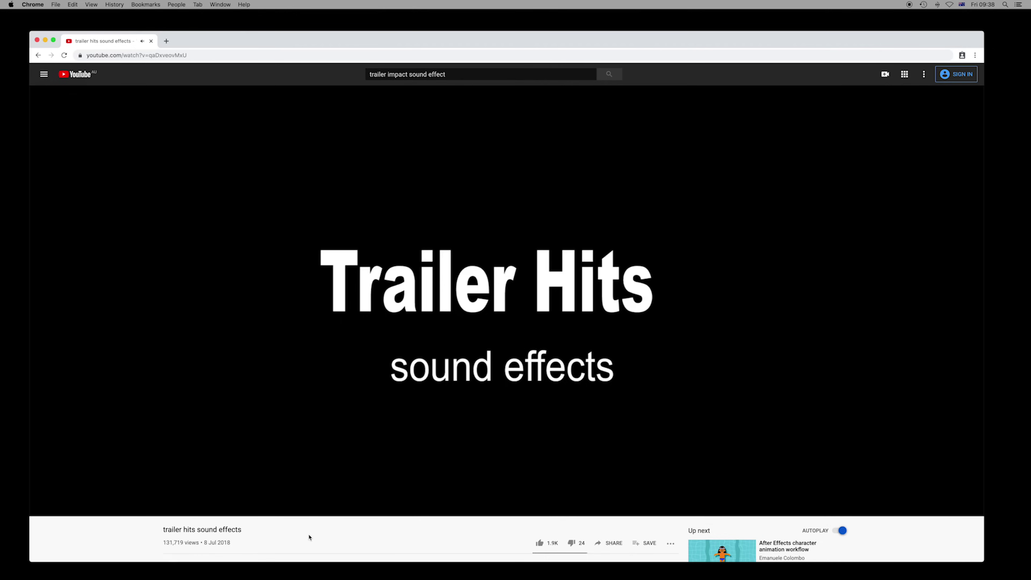
Copy the video's share link and download it as an MP3 in UniConverter
click(615, 546)
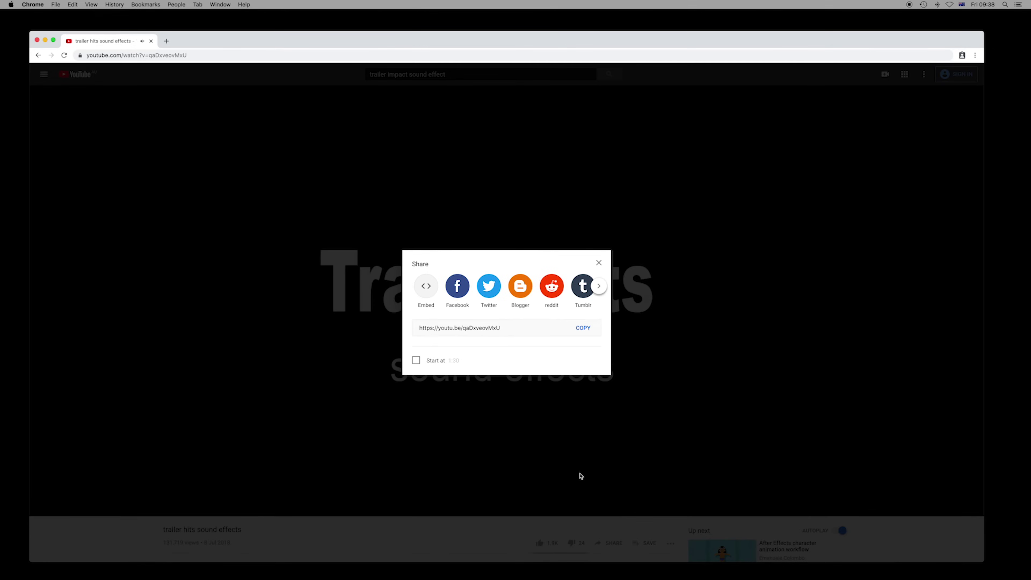
click(581, 329)
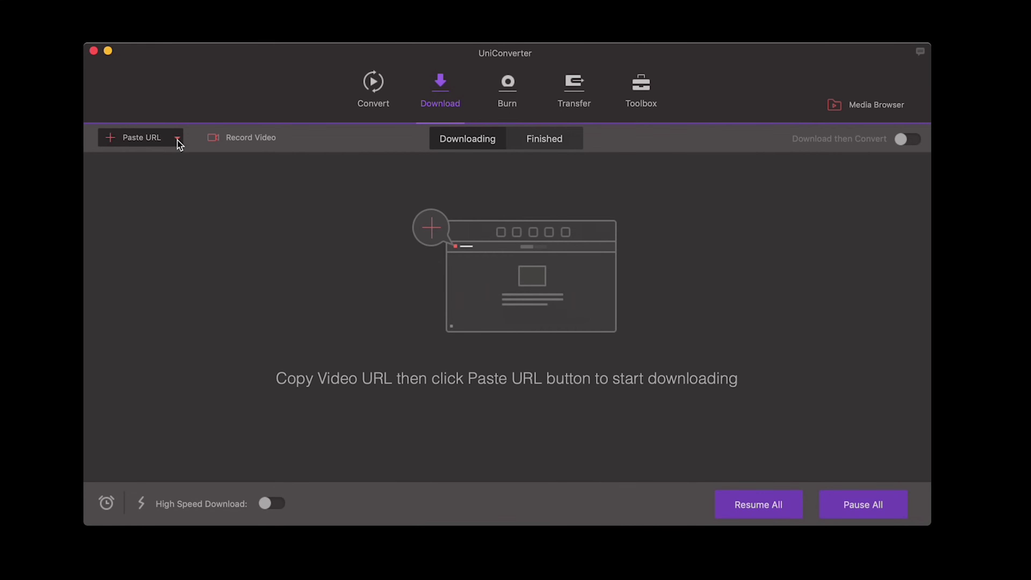
click(178, 138)
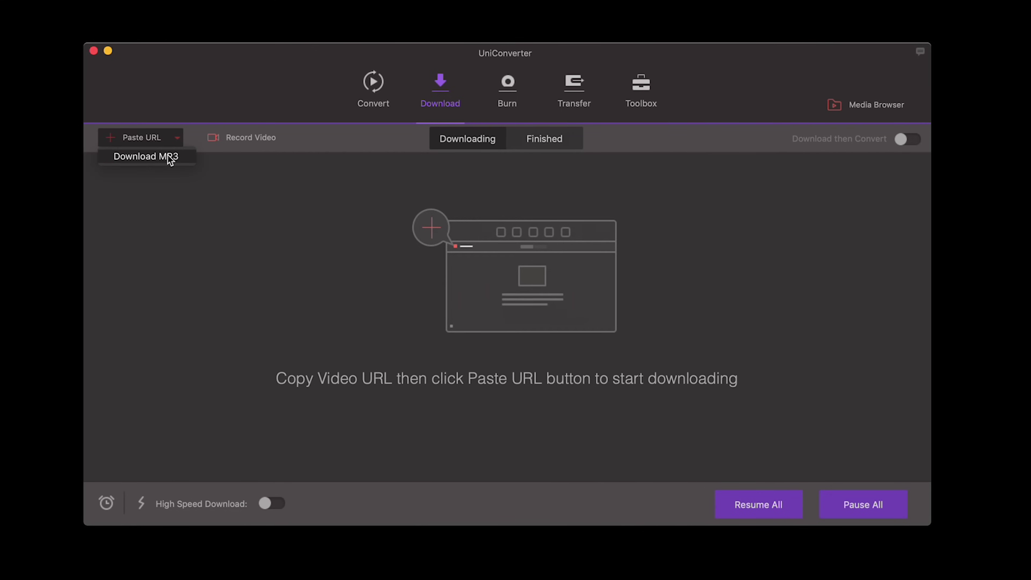
click(167, 156)
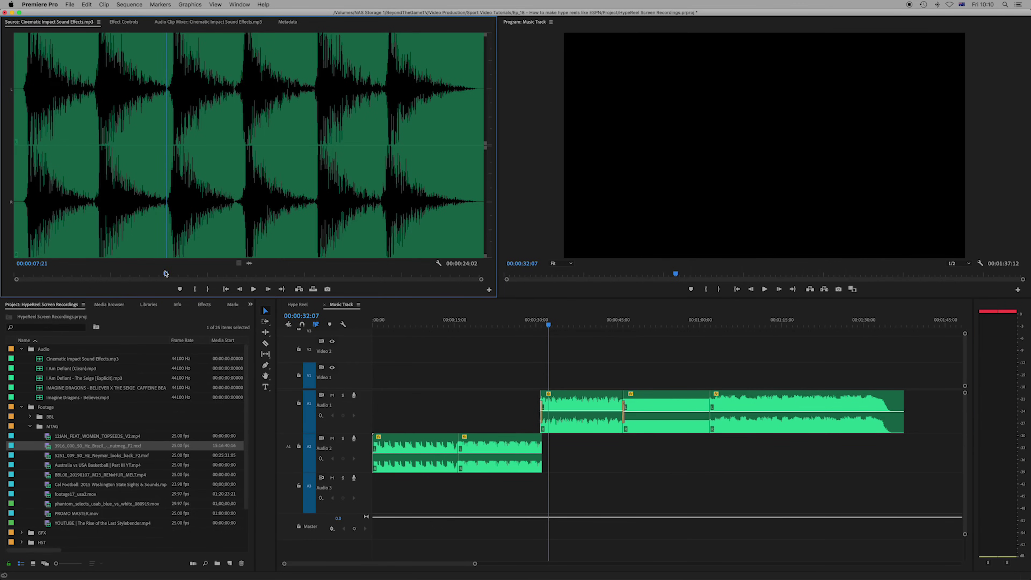
In Premiere Pro, place the audio of Cinematic Impact Sound Effects.mp3 on Audio 3 of Music Track where the second music section begins
drag(249, 263, 541, 488)
drag(565, 418, 565, 419)
click(496, 100)
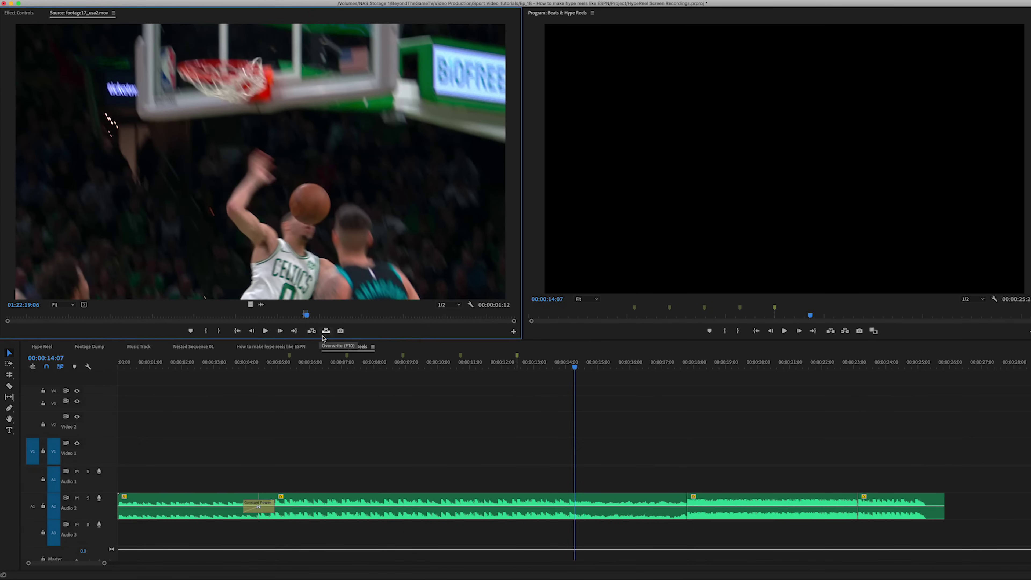
Fill the first two beat-marker gaps in Beats & Hype Reels with footage17_usa2.mov shots, placing the second shot on Video 2
key(.)
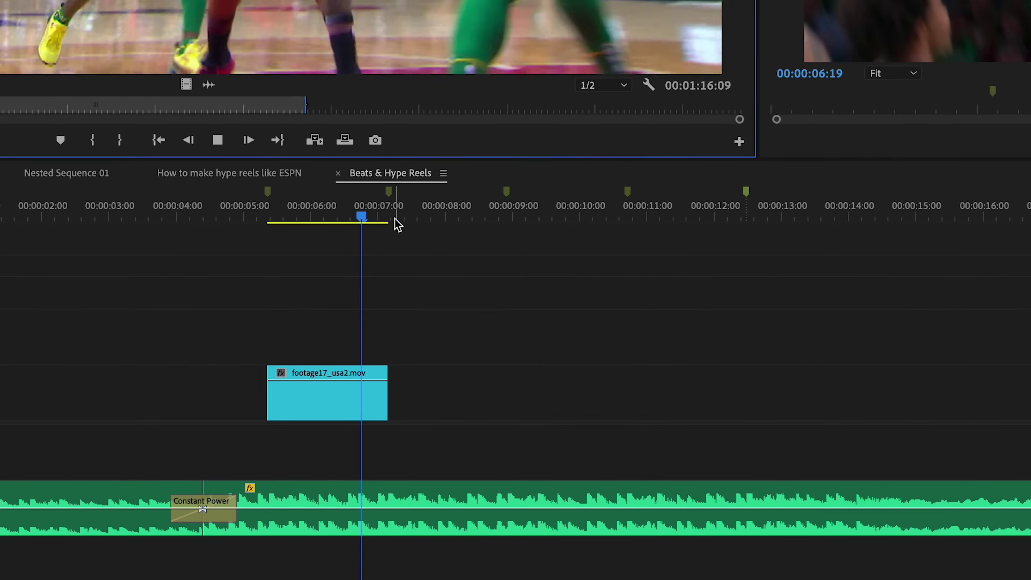
drag(293, 390, 414, 335)
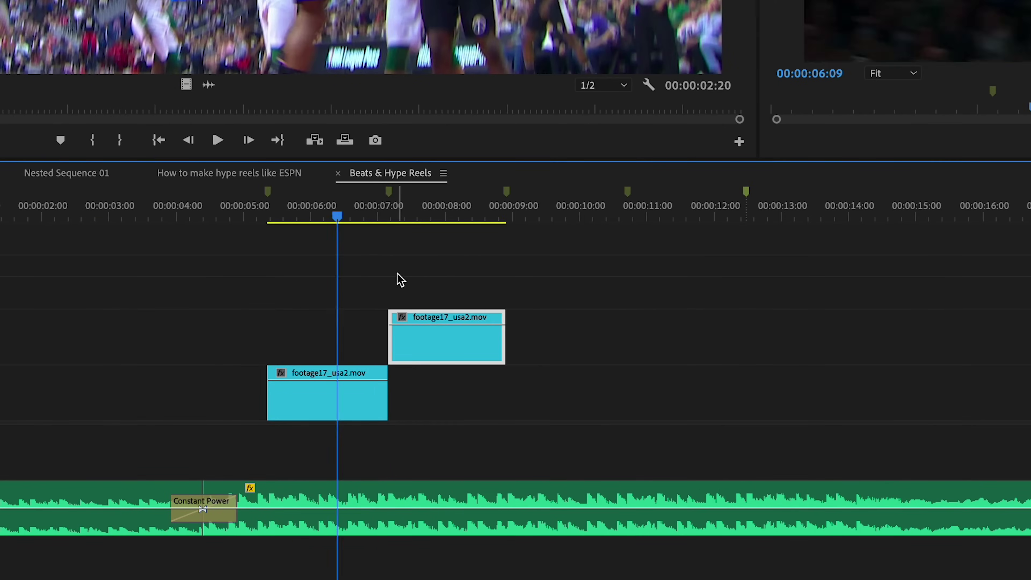
Overwrite a footage17_aus1.mov shot and a footage17_usa1.mov shot onto Video 1 between the next beat markers
click(502, 219)
key(.)
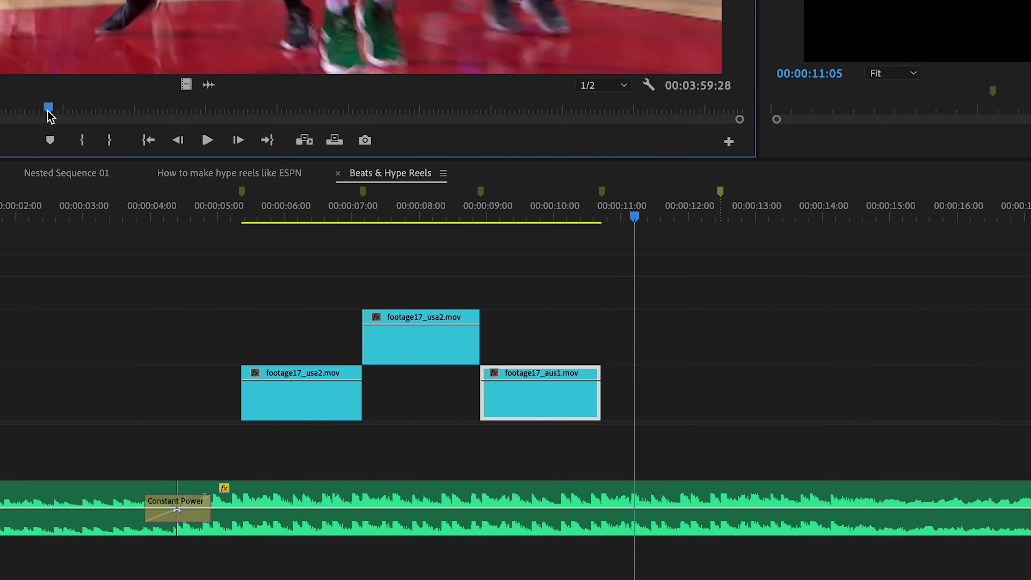
key(.)
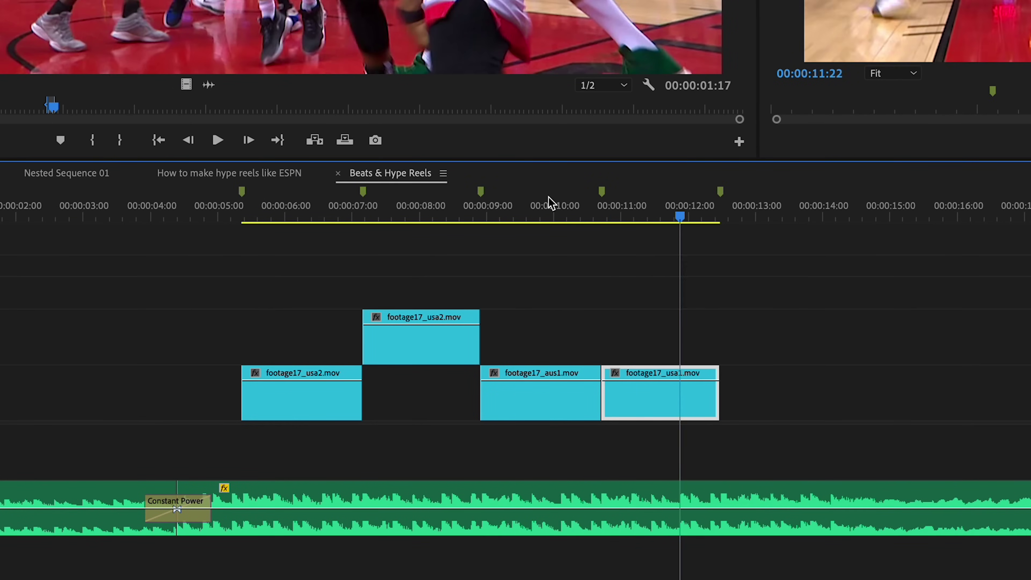